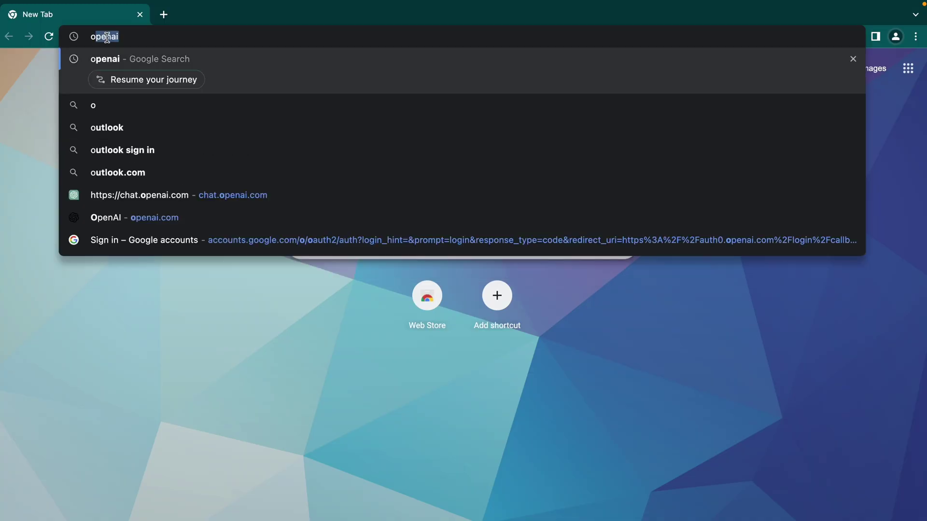
Search for openai, go to the OpenAI site, and open ChatGPT from its announcement post in a new tab
key(Return)
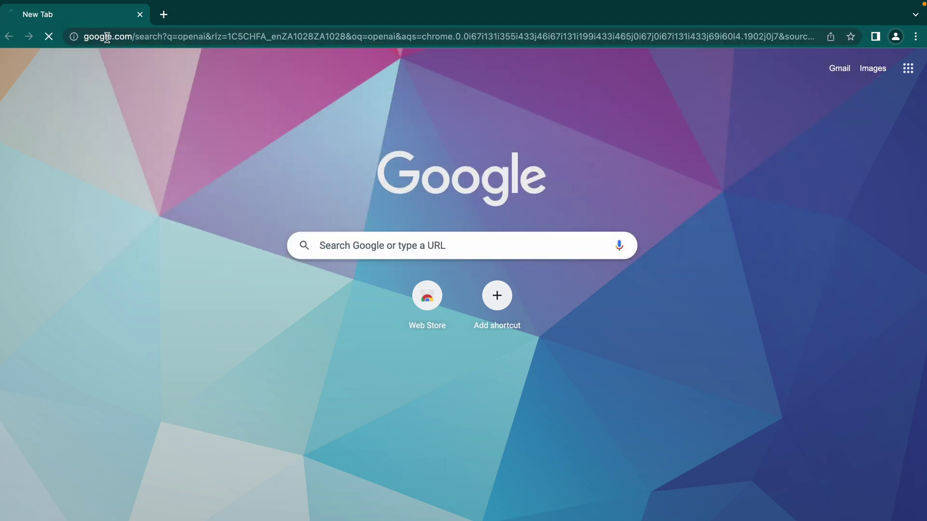
click(135, 183)
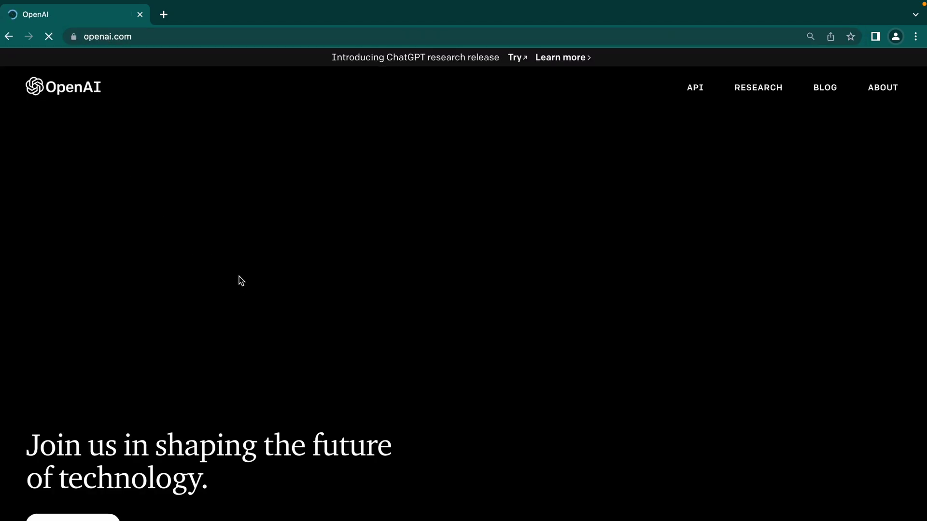
scroll(271, 284, down, 1)
scroll(271, 282, down, 4)
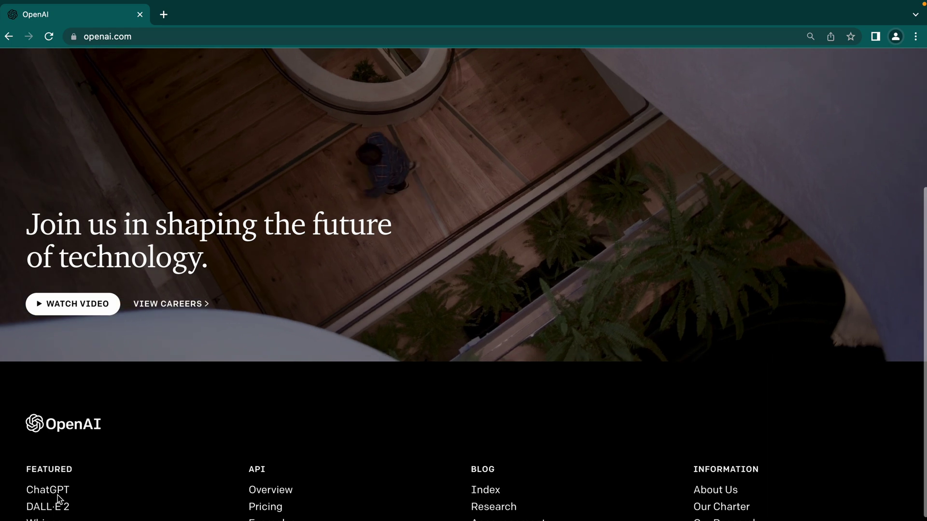
click(59, 490)
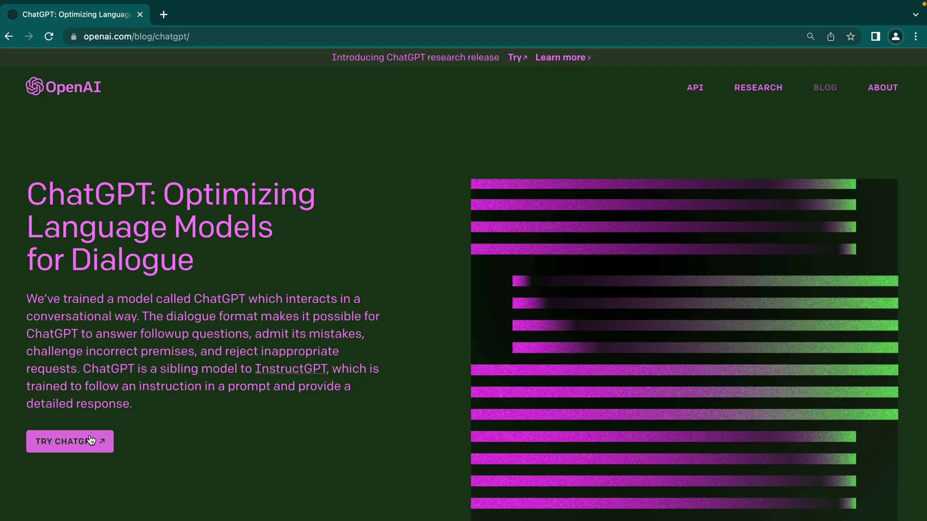
click(92, 440)
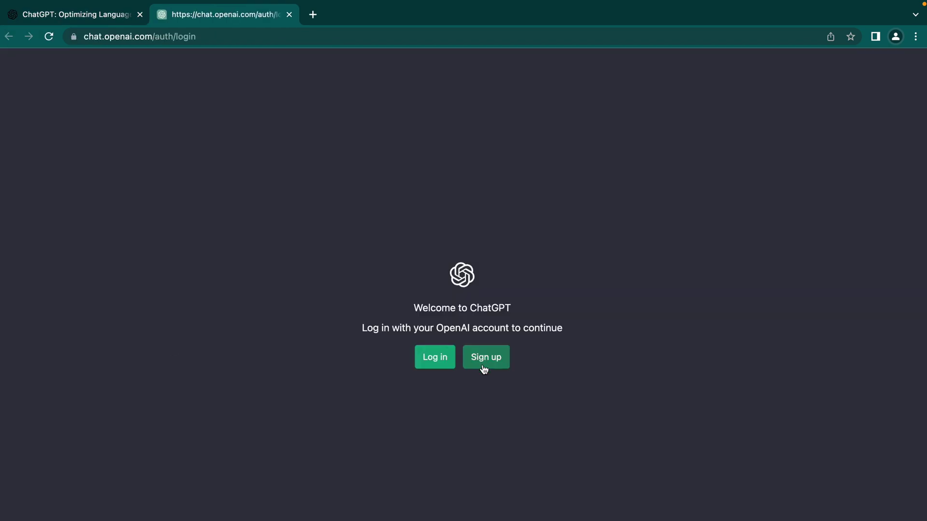
Log in to ChatGPT with Google, entering the account email and password
click(443, 364)
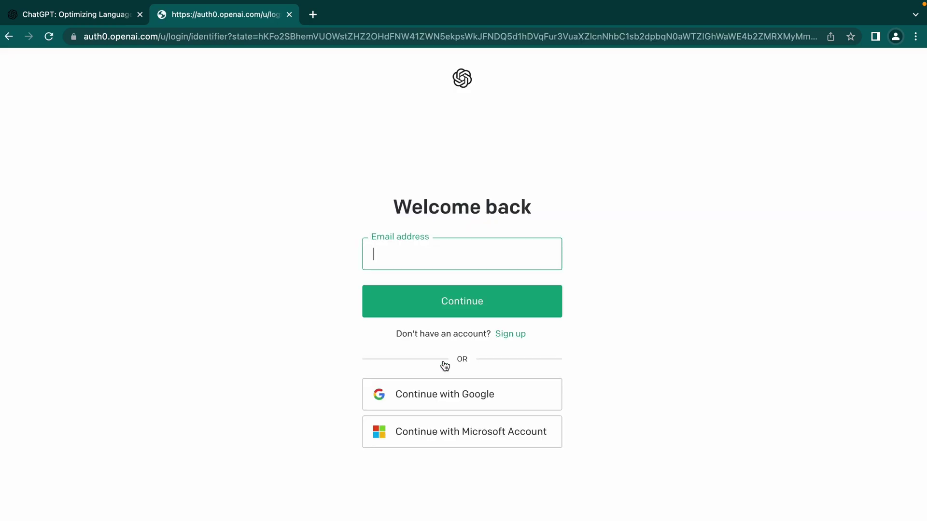
click(417, 398)
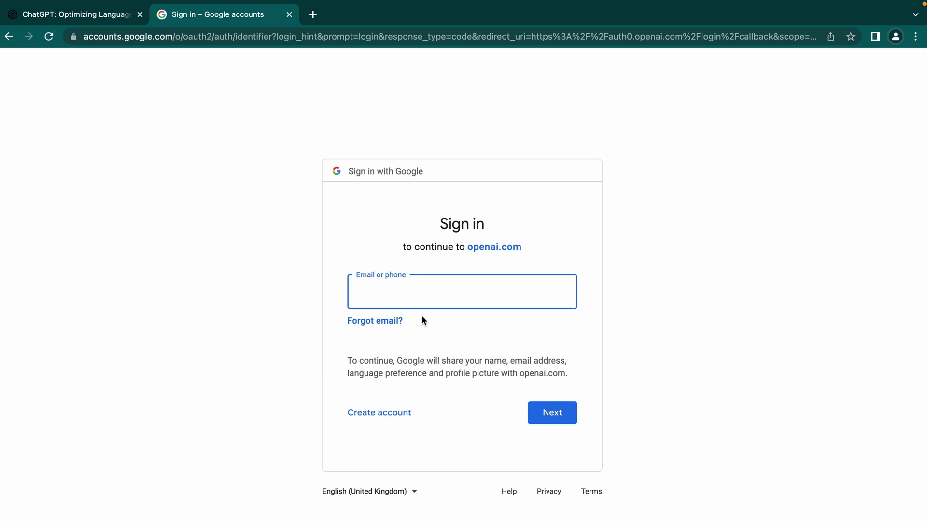
text(email)
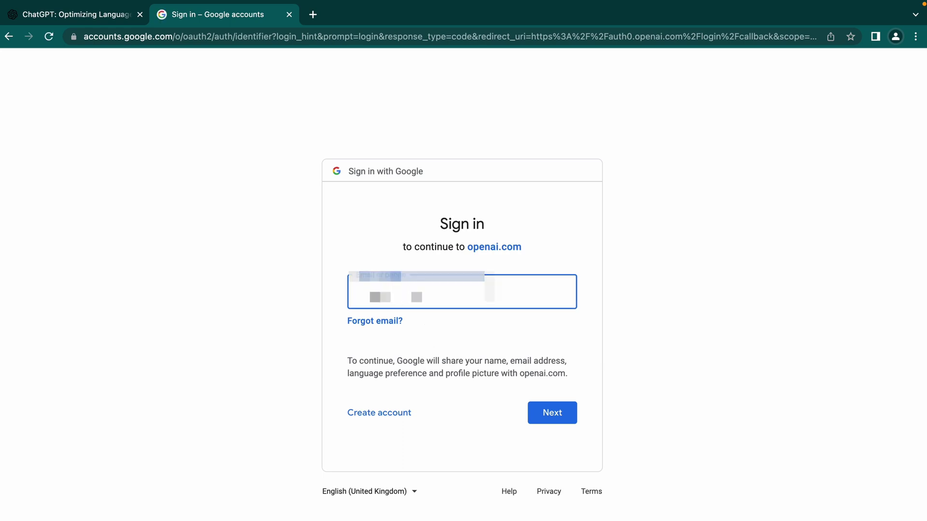
click(538, 407)
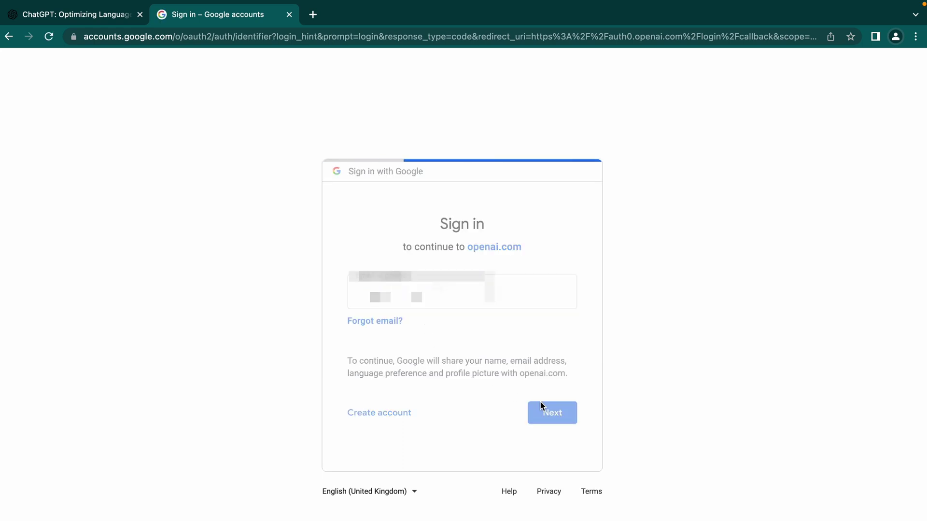
text(passwo)
click(561, 425)
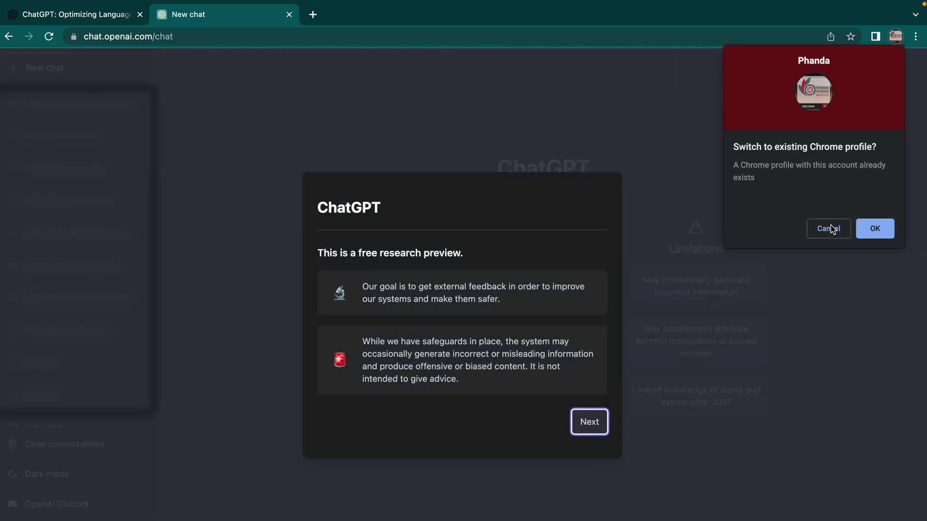
Decline the Chrome profile switch and step through the introductory notices to the chat
click(832, 230)
click(590, 423)
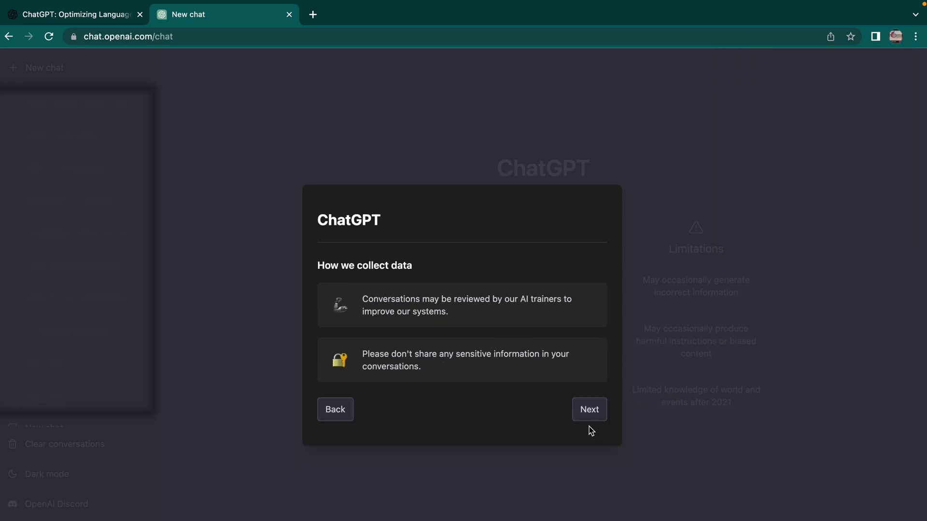
click(589, 412)
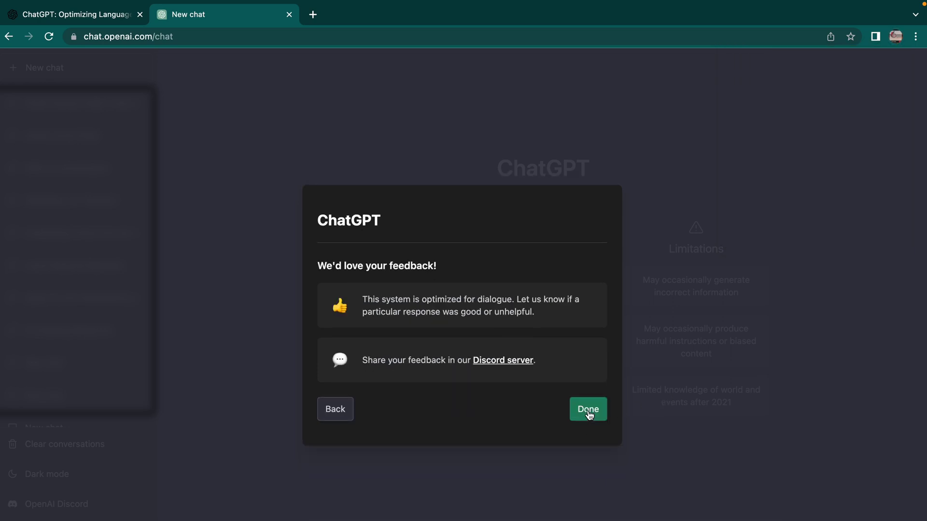
click(588, 410)
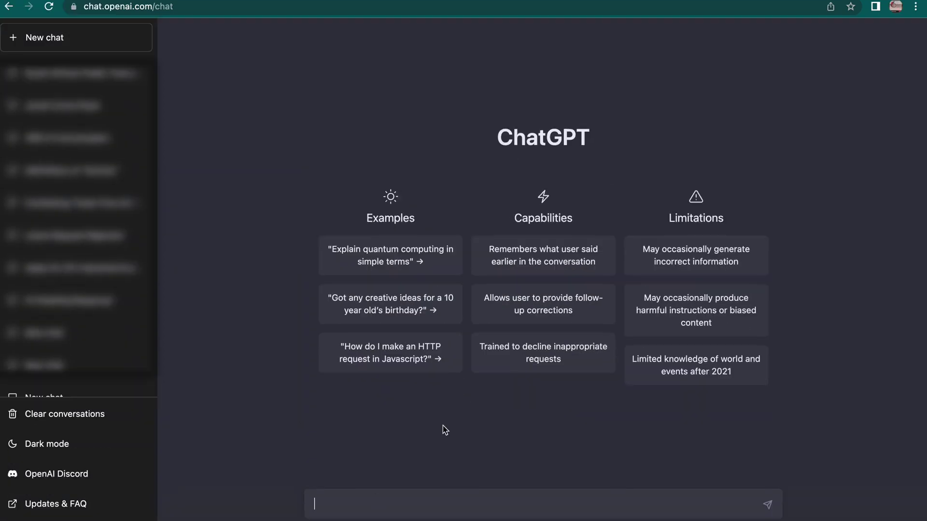
Send 'Hi', then ask 'What is the weather like today in Johannesburg?'
text(H)
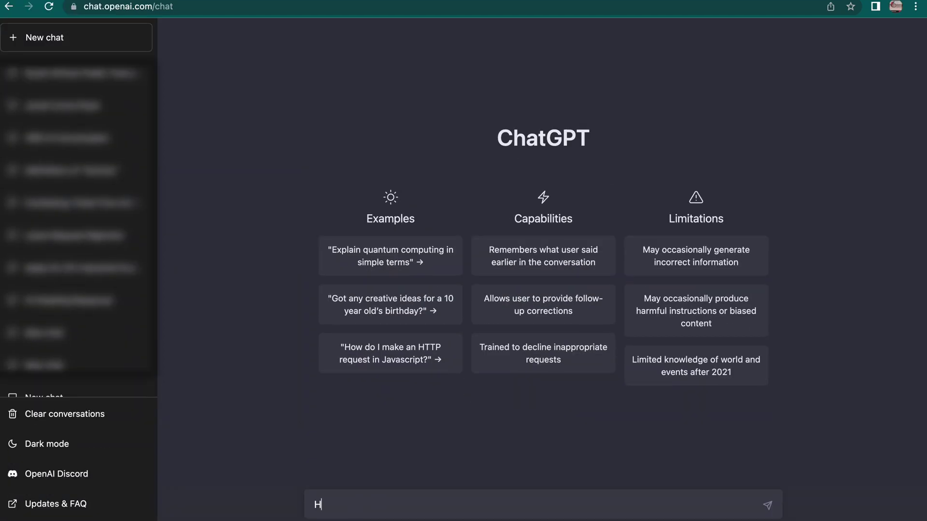
text(i)
key(Return)
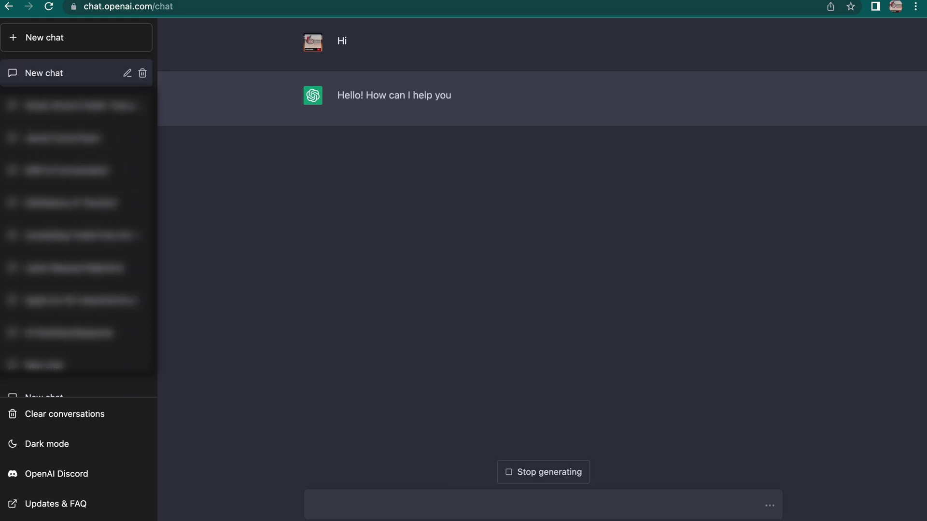
text(What)
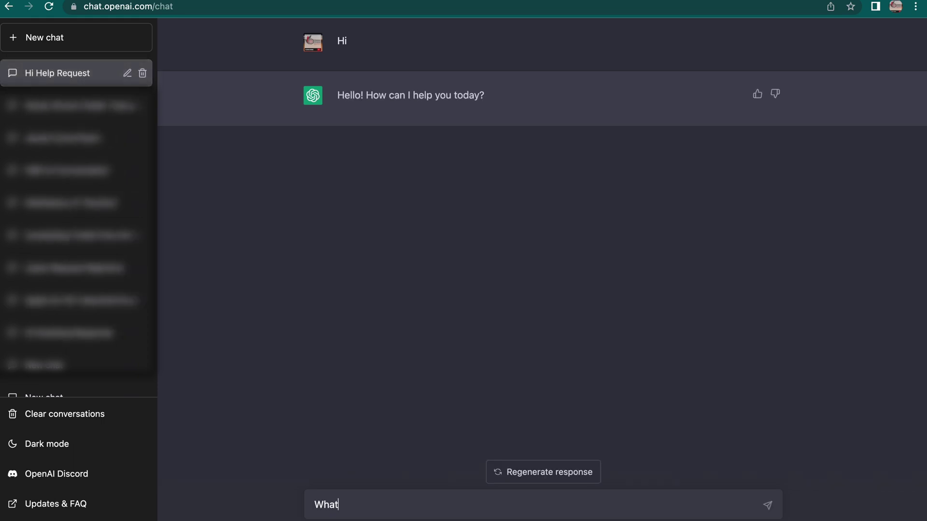
text( is the weather like today in)
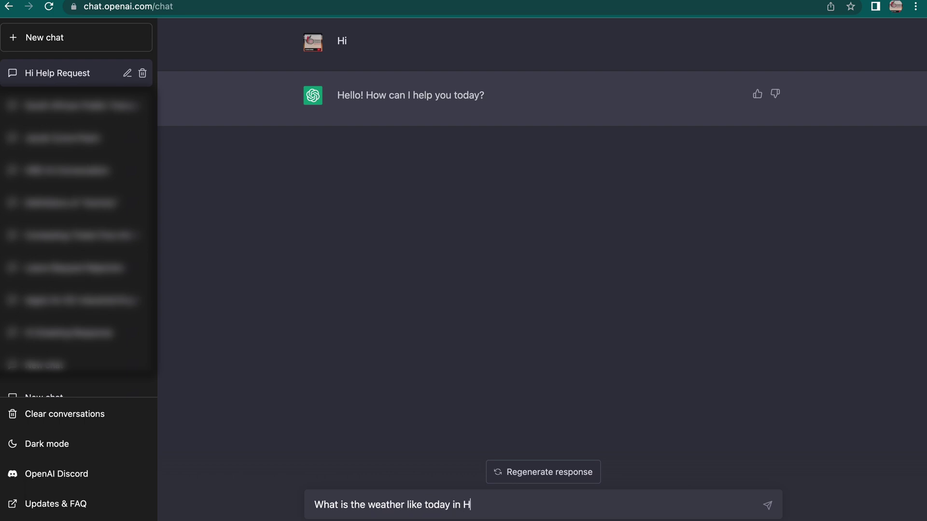
text( Johannesburg?)
key(Return)
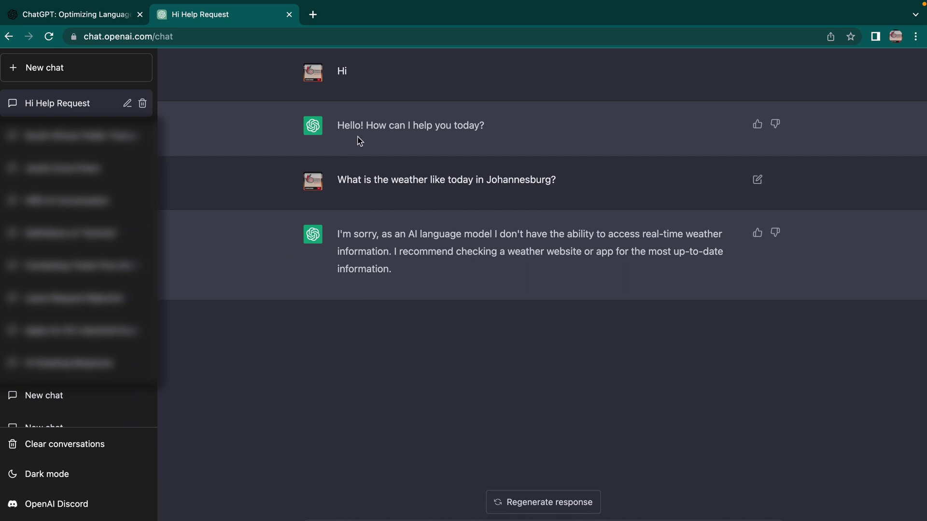
Go from Chrome Settings to the Extensions page and open the Chrome Web Store
click(916, 36)
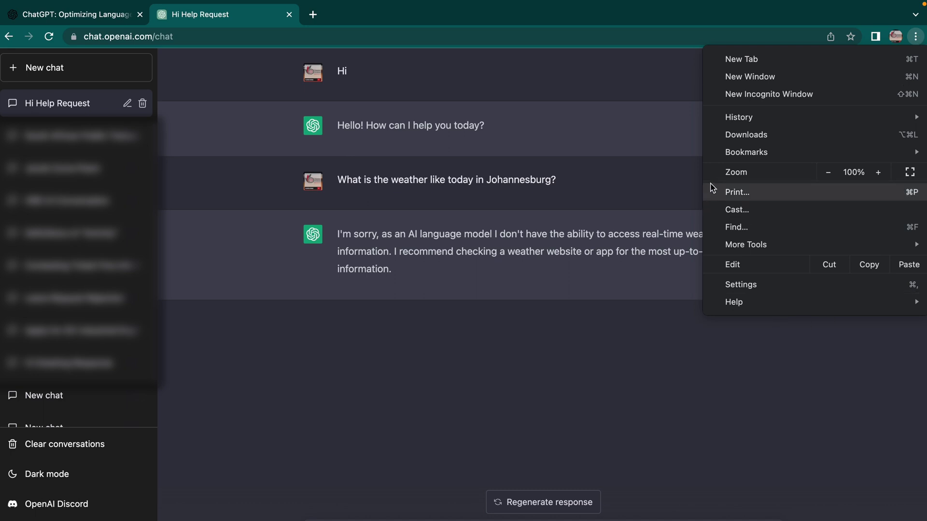
click(731, 284)
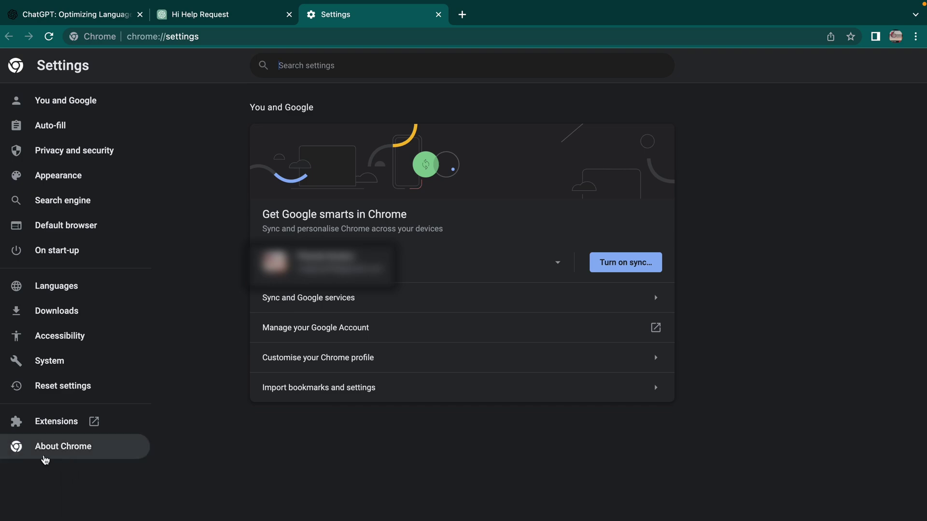
click(51, 422)
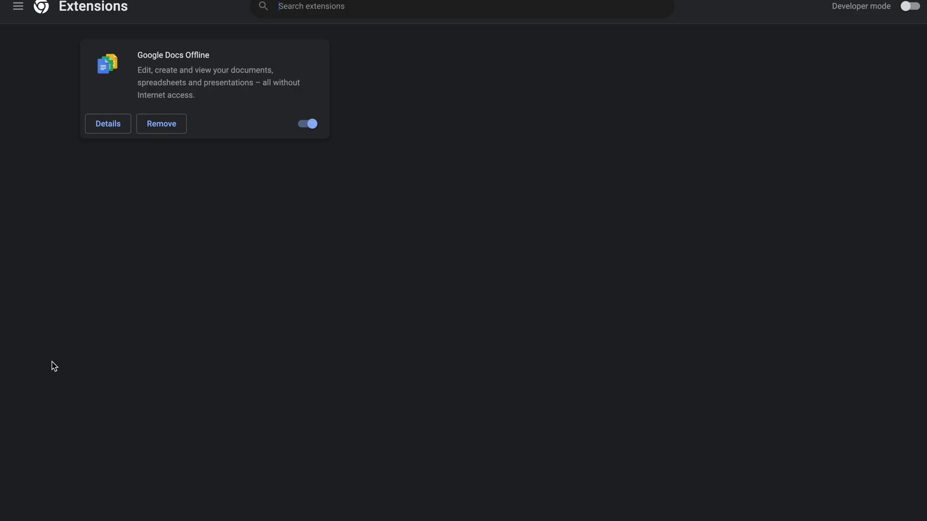
click(17, 6)
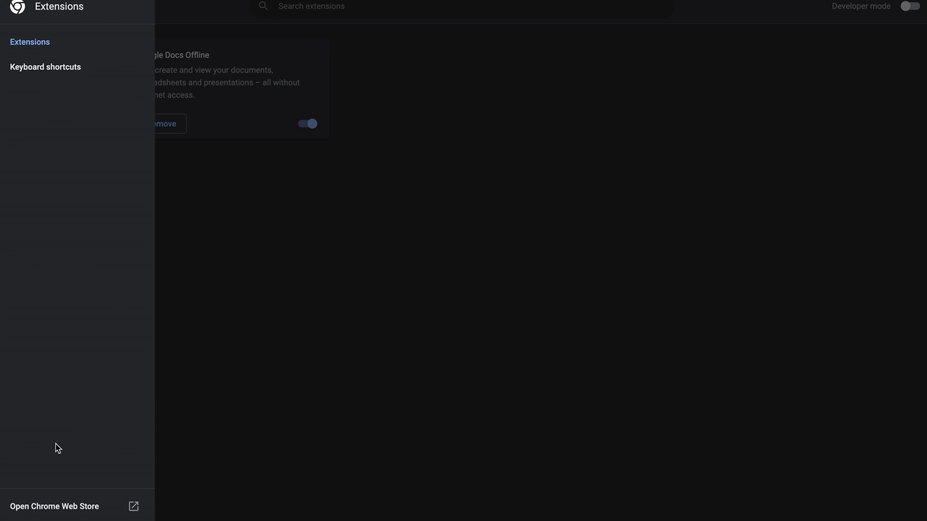
click(37, 506)
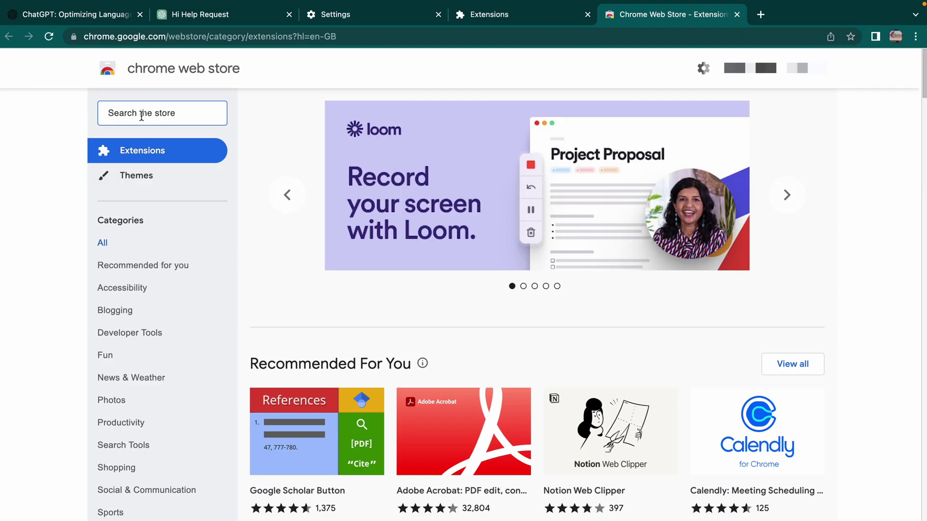
Search the store for 'webchatgpt' and open the WebChatGPT: ChatGPT with internet access page
click(141, 117)
text(web)
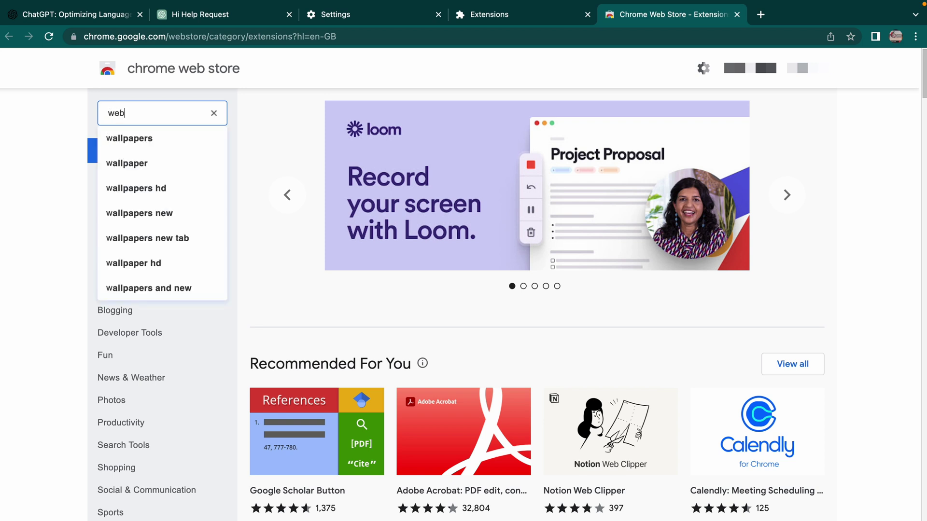
text(chatg)
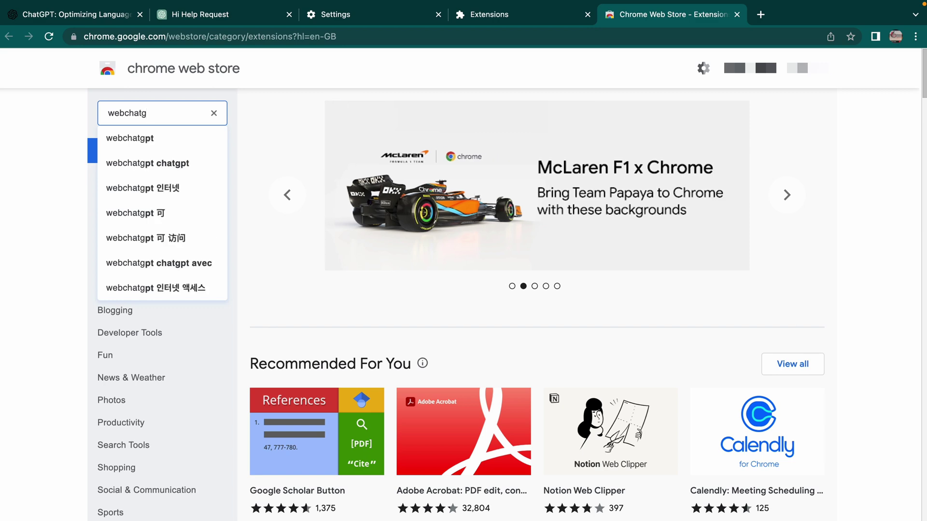
text(pt)
key(Return)
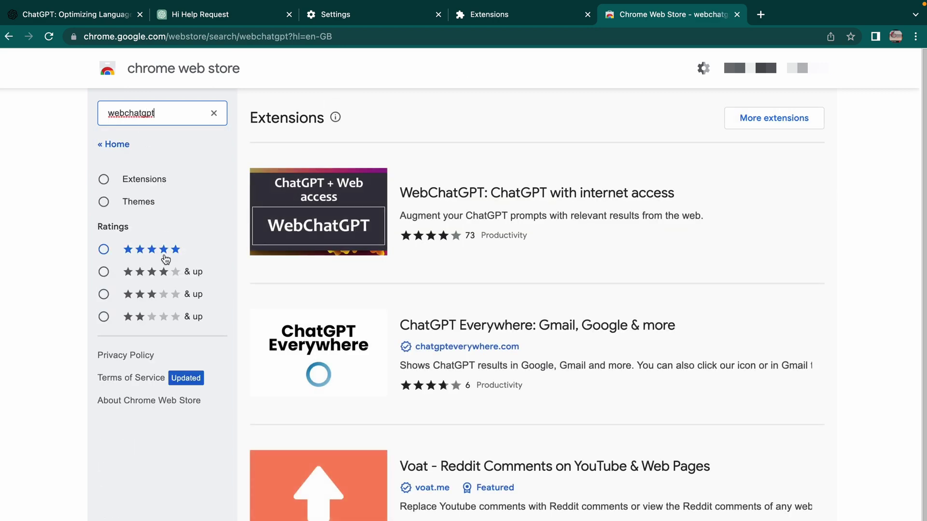
click(387, 193)
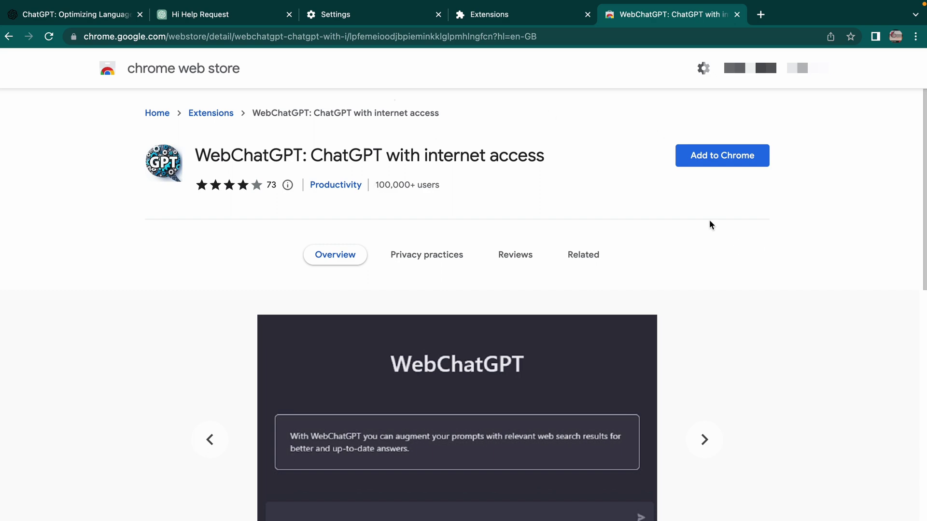
Add WebChatGPT to Chrome and confirm the installation
click(692, 153)
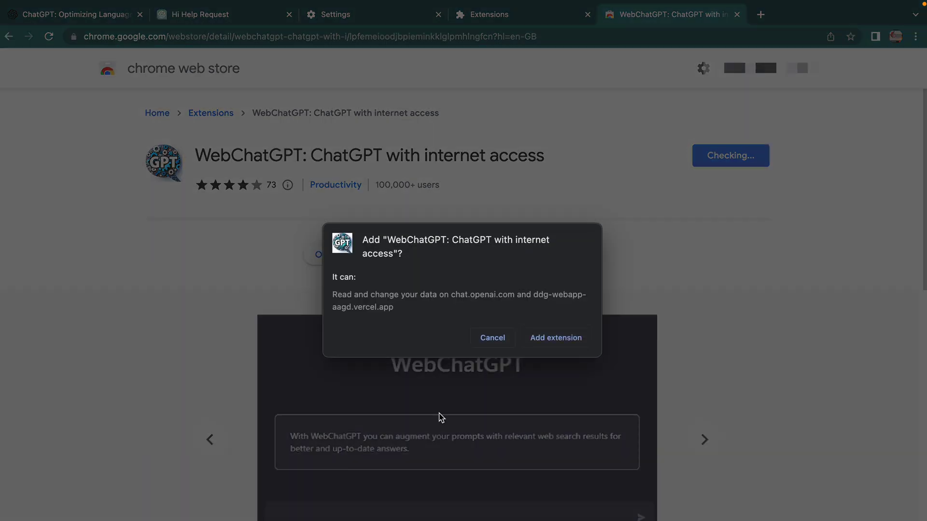
click(546, 342)
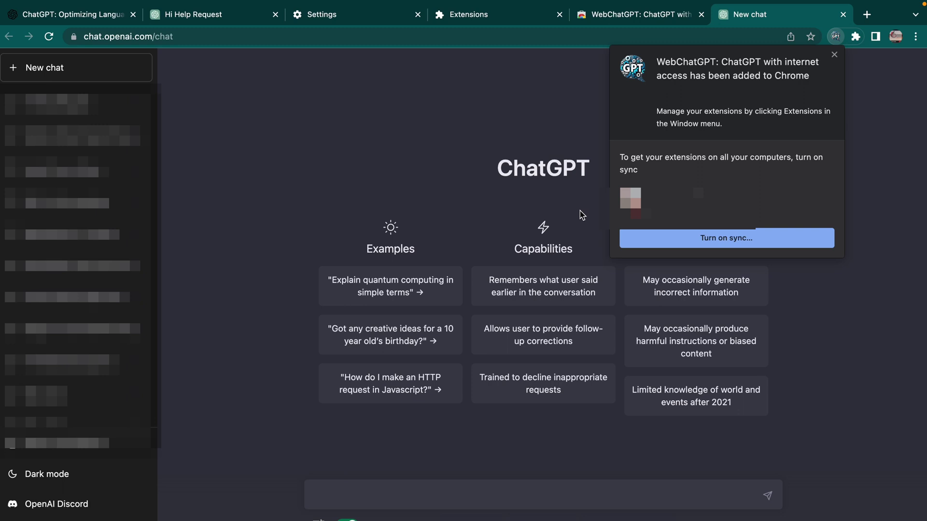
Dismiss the extension notice and send 'What is the weather like today in Johannesburg?' with web search on
click(834, 54)
text(What is the w)
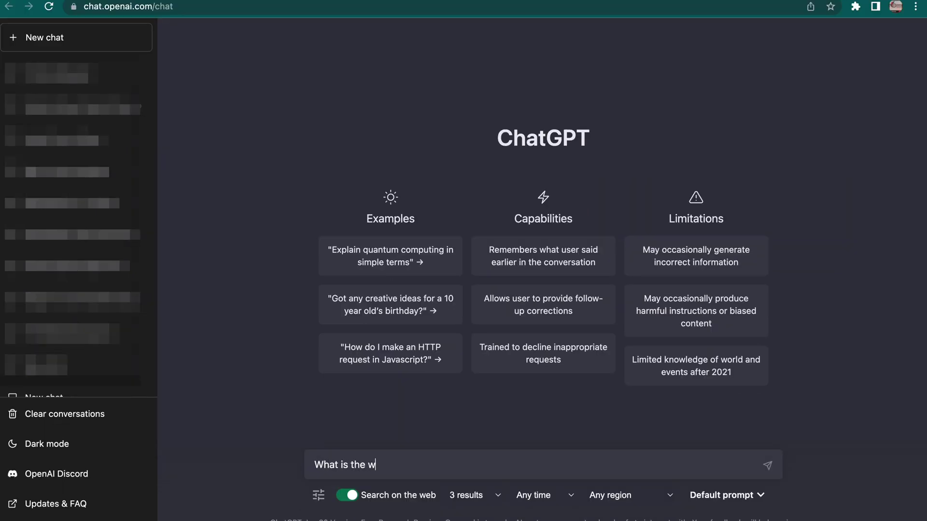
text(eather lik)
key(BackSpace)
key(BackSpace)
text(like today in Johannesburg?)
key(Return)
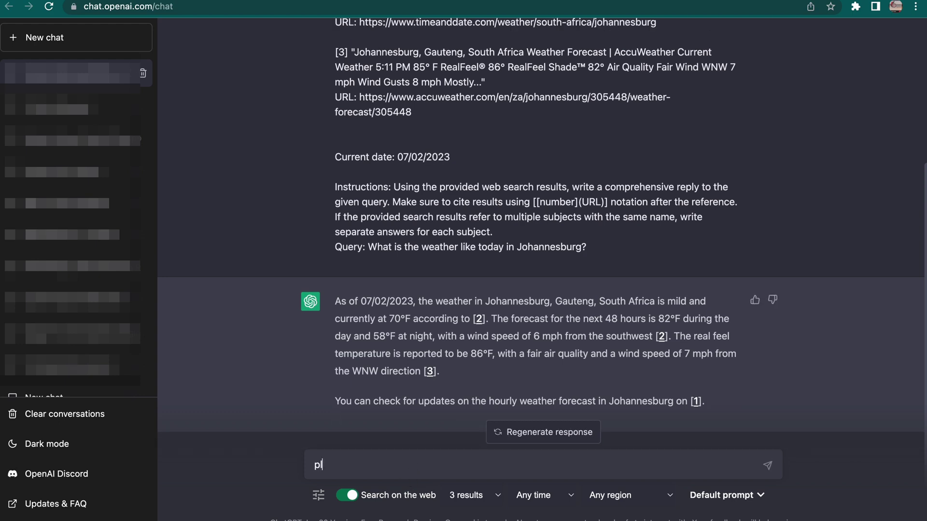
Send 'please give me the answer in degree celsius', correcting the misspelled 'celcius' first
text(se give me the answe)
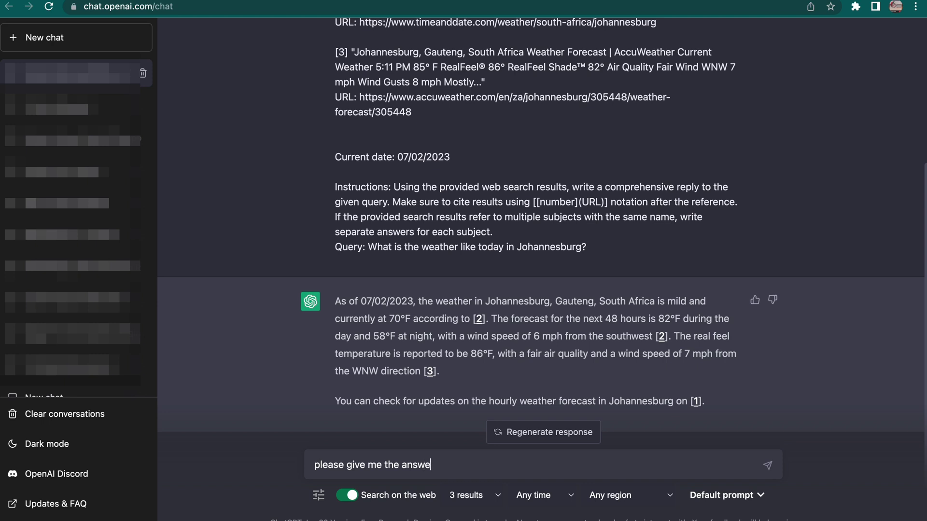
text(r in de)
text(gree celcius)
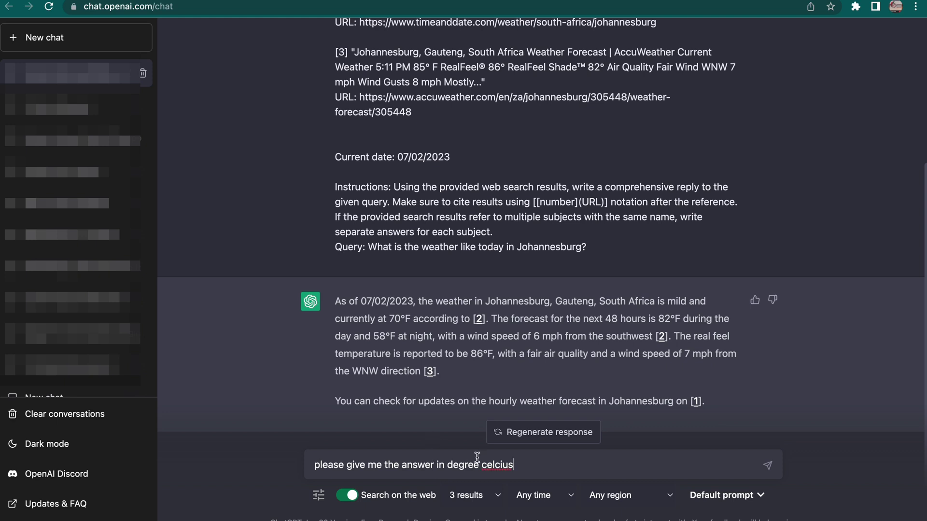
right_click(493, 466)
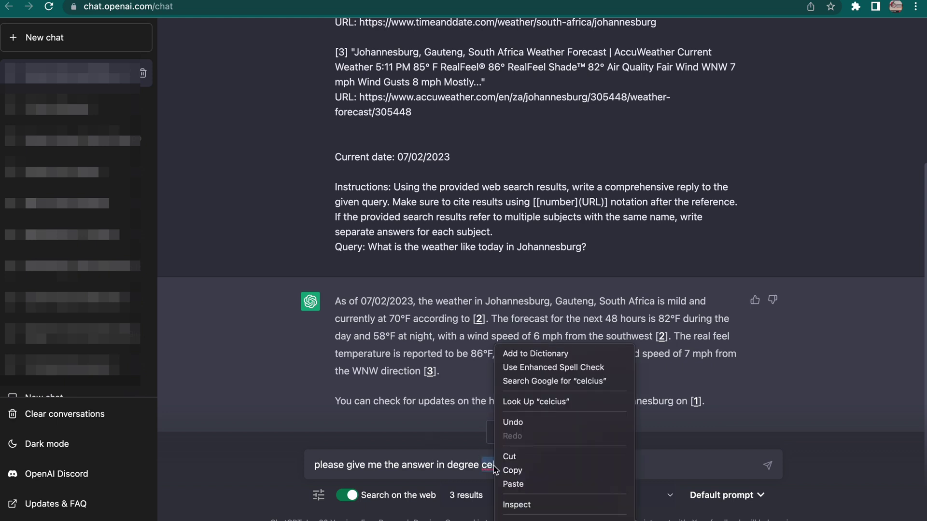
click(505, 466)
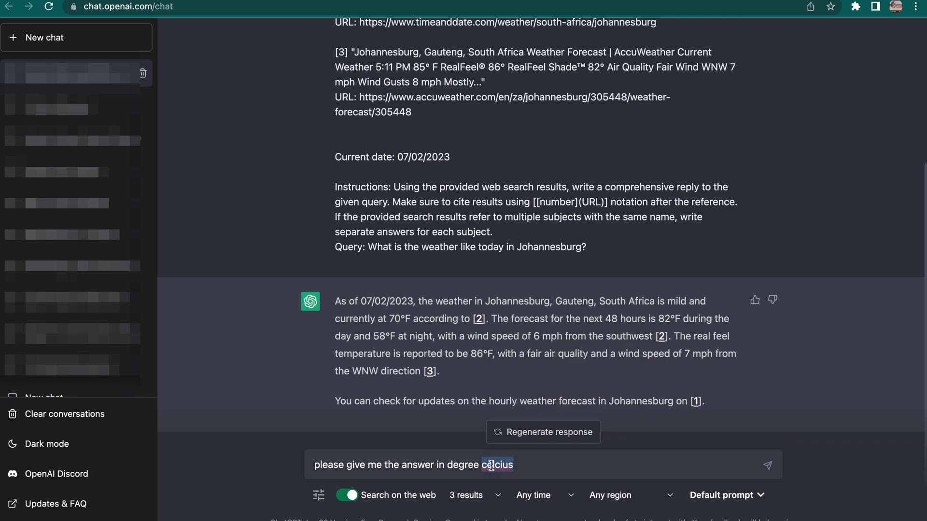
click(502, 465)
key(BackSpace)
key(BackSpace)
text(s)
key(Return)
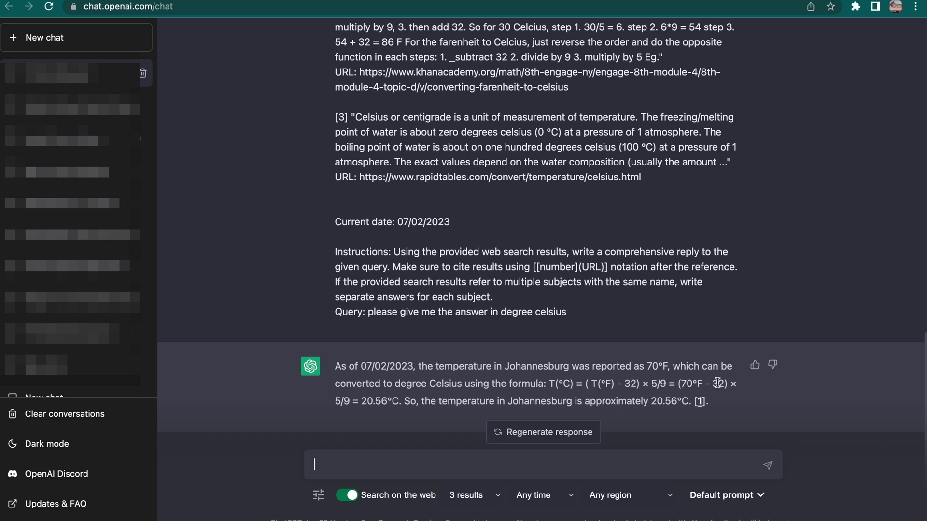
Highlight the 20.56°C values in the reply and switch off Search on the web
drag(361, 402, 396, 401)
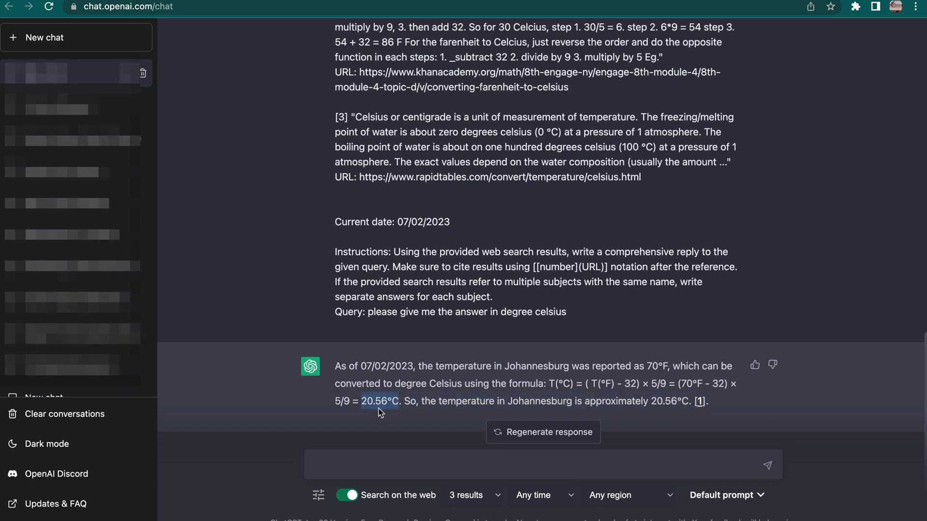
drag(651, 402, 687, 402)
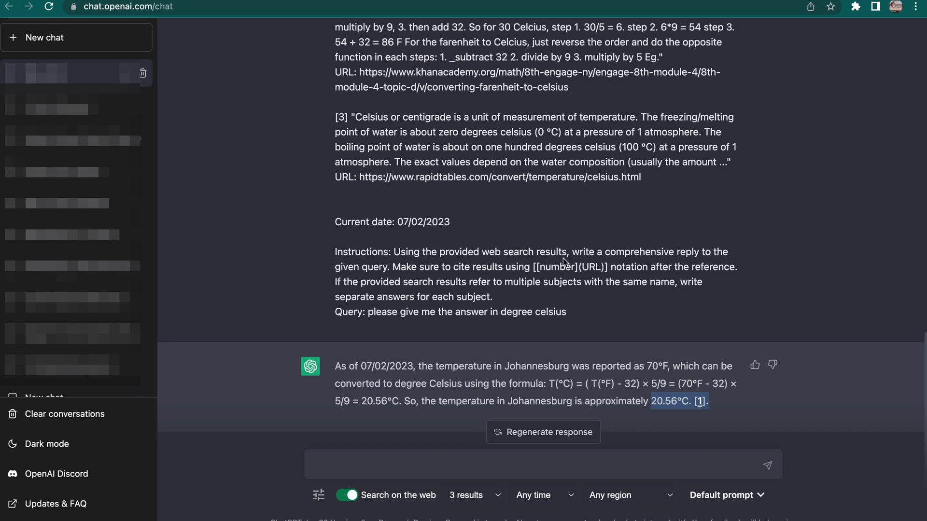
scroll(566, 179, up, 1)
scroll(566, 178, down, 1)
click(355, 501)
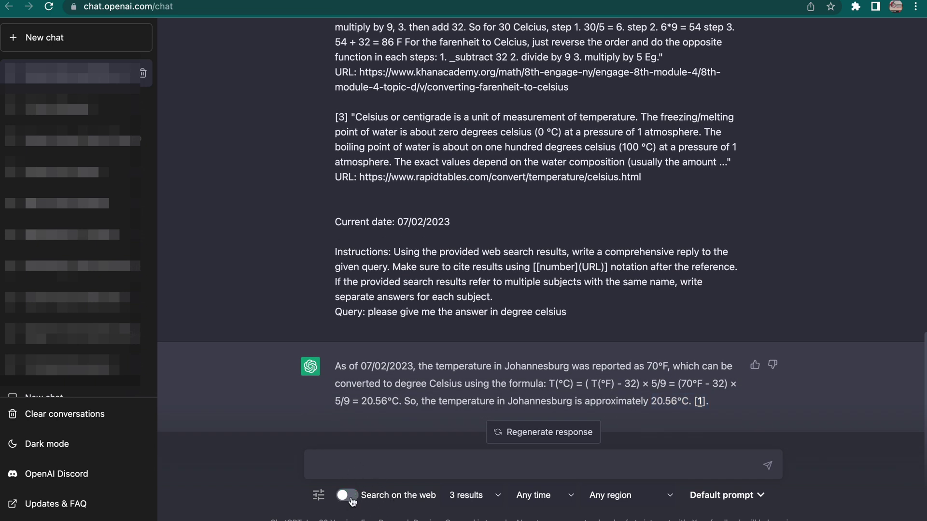
Copy the original Johannesburg weather question from the conversation
click(362, 462)
scroll(429, 112, up, 15)
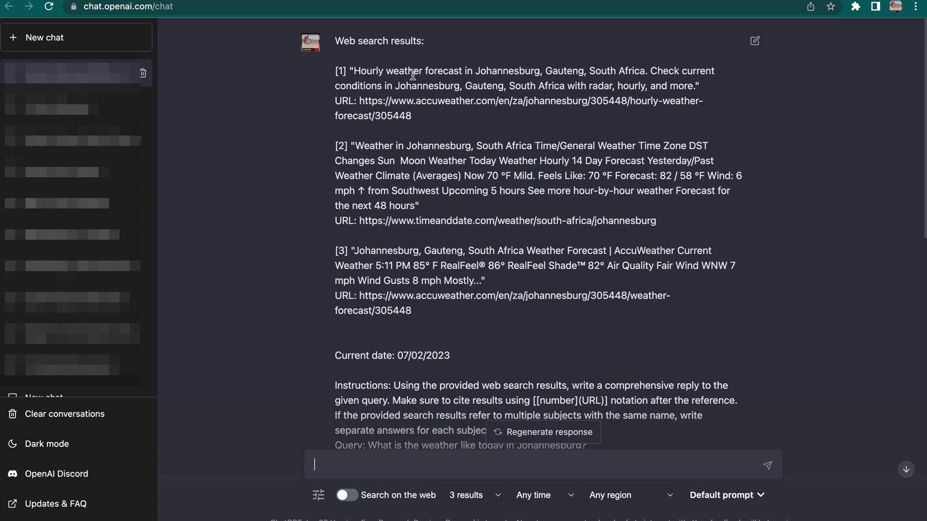
scroll(415, 118, down, 3)
scroll(415, 118, up, 3)
scroll(415, 118, down, 3)
drag(588, 336, 372, 338)
key(super+c)
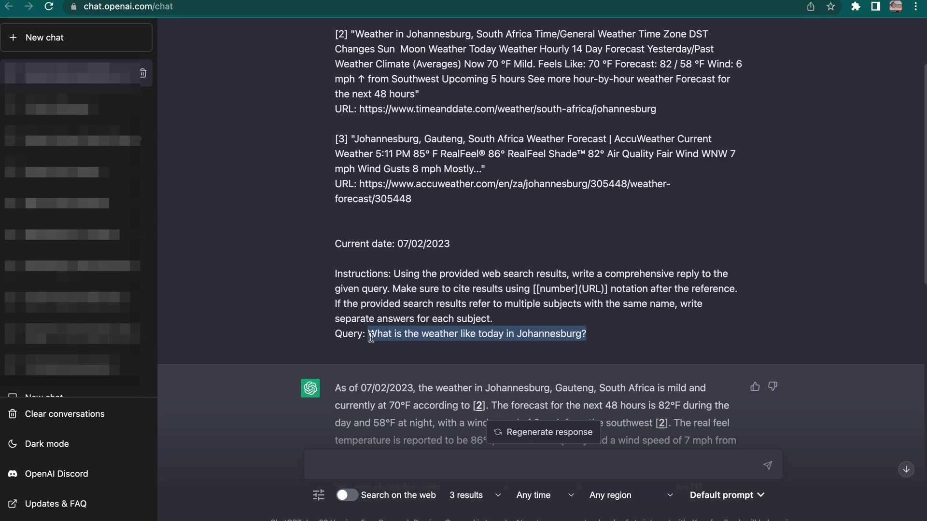
scroll(442, 371, down, 15)
Resend the question with search off, then re-enable web search and paste it again
click(410, 465)
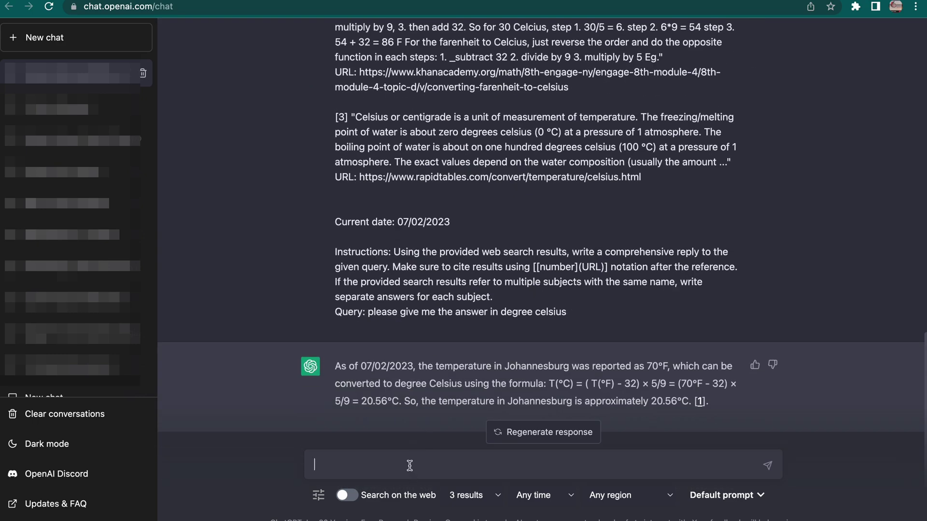
key(super+v)
key(Return)
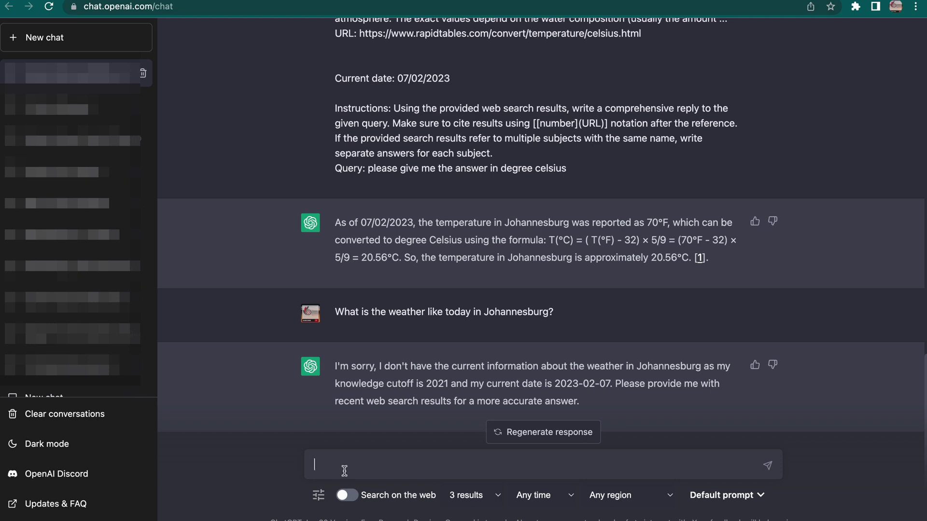
click(346, 496)
key(super+v)
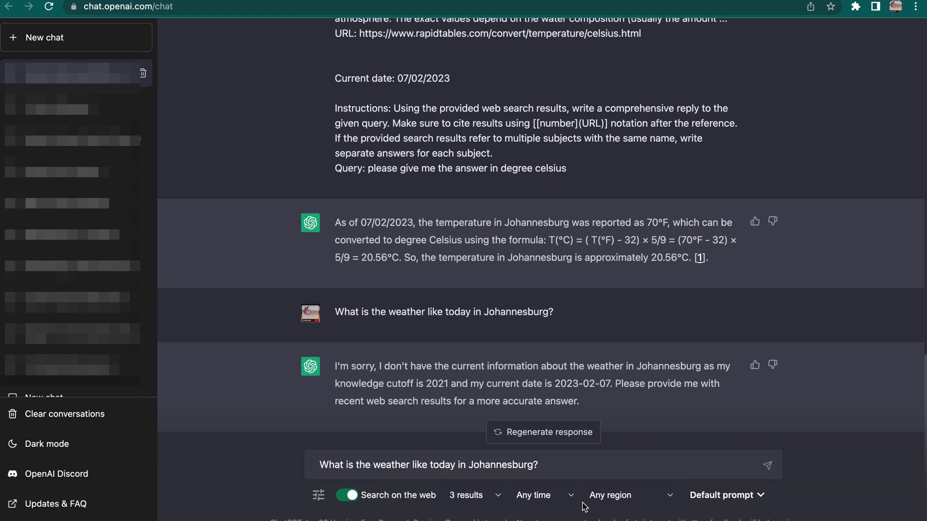
Send the Johannesburg weather question with web search enabled to get a sourced answer
key(Return)
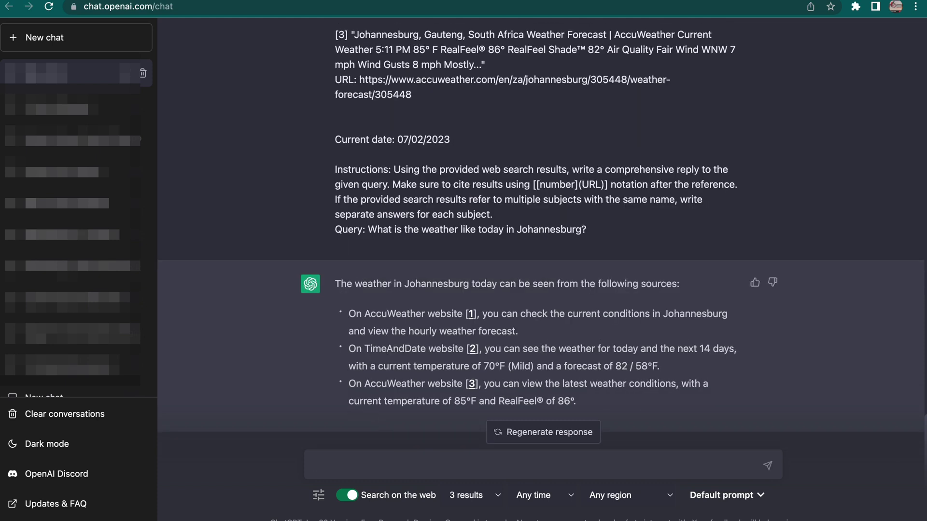
Set web search to 1 result, Any time, South Africa region, then show the prompt templates
click(494, 498)
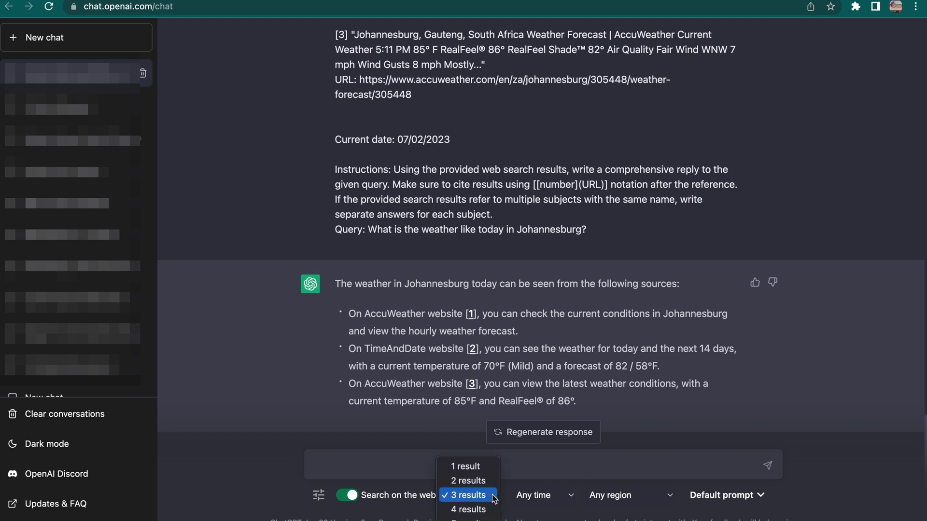
click(466, 467)
click(560, 498)
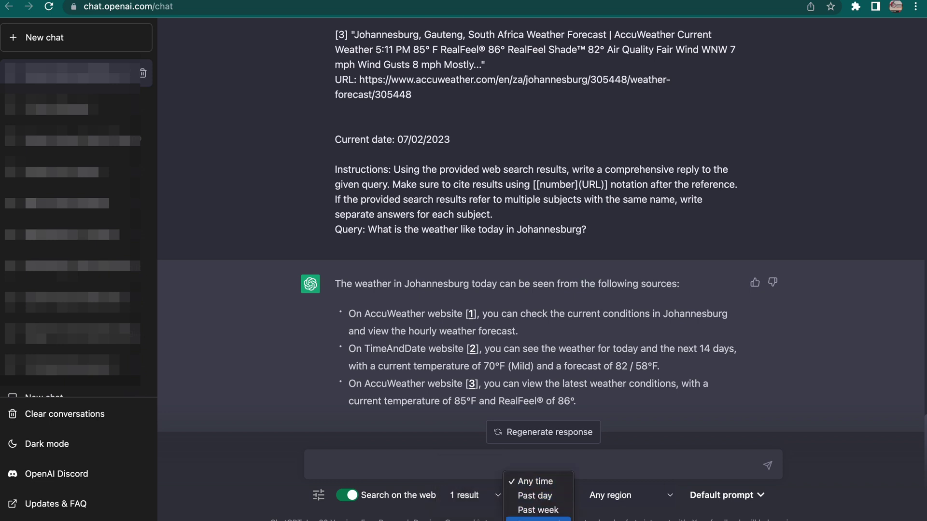
click(534, 481)
click(619, 498)
scroll(617, 510, down, 3)
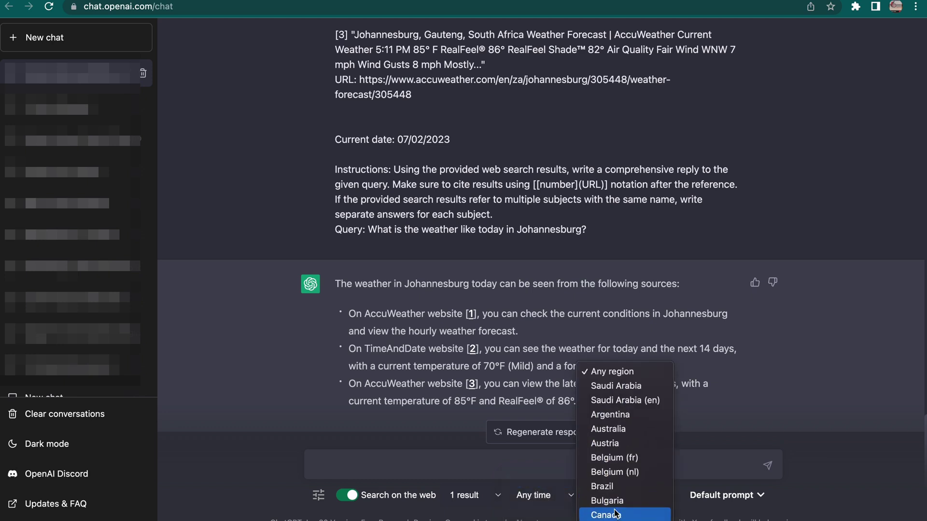
scroll(617, 514, down, 15)
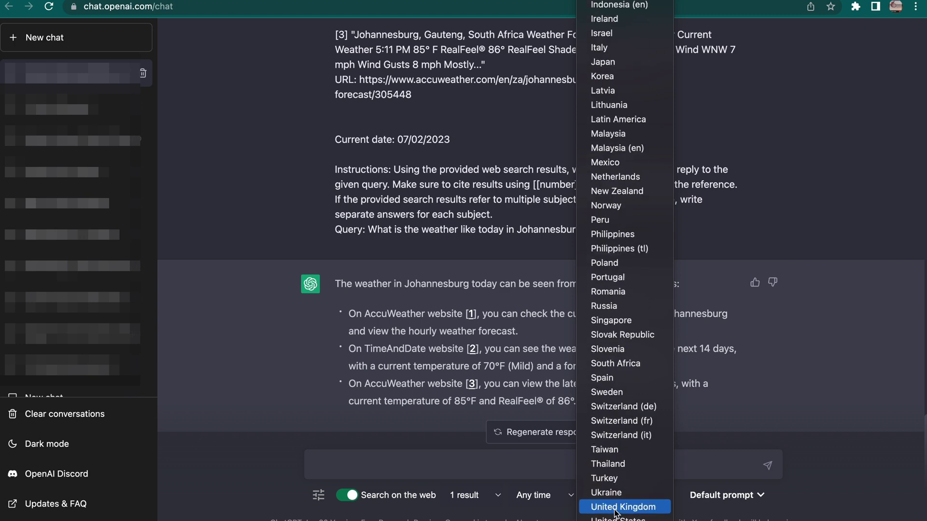
scroll(617, 513, up, 8)
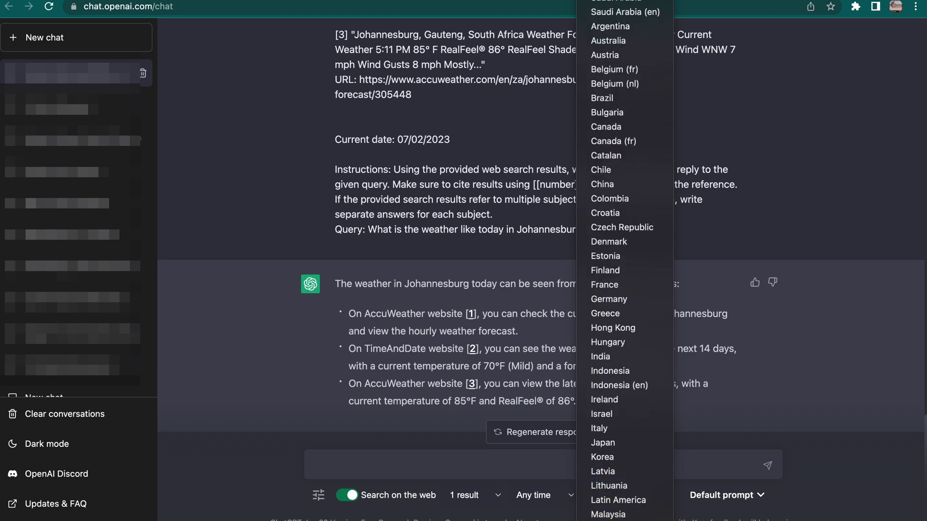
scroll(619, 429, down, 8)
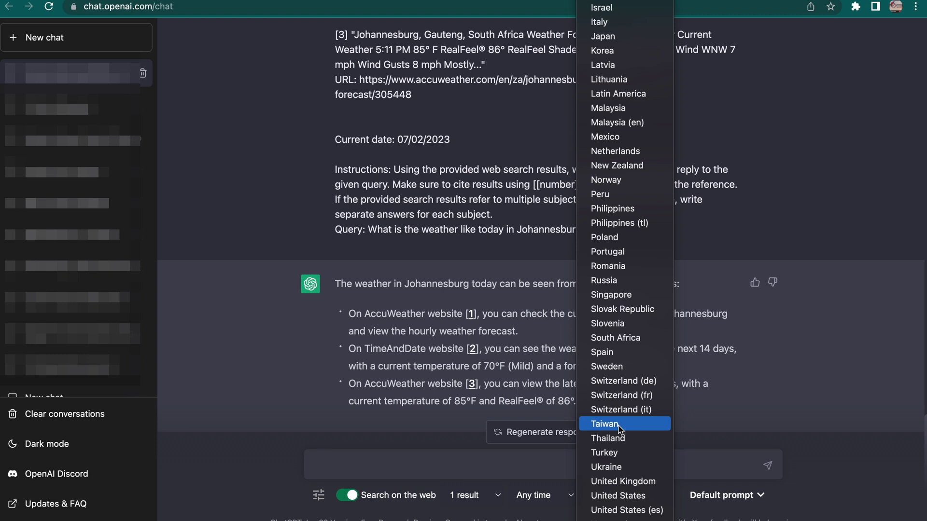
click(613, 339)
click(728, 497)
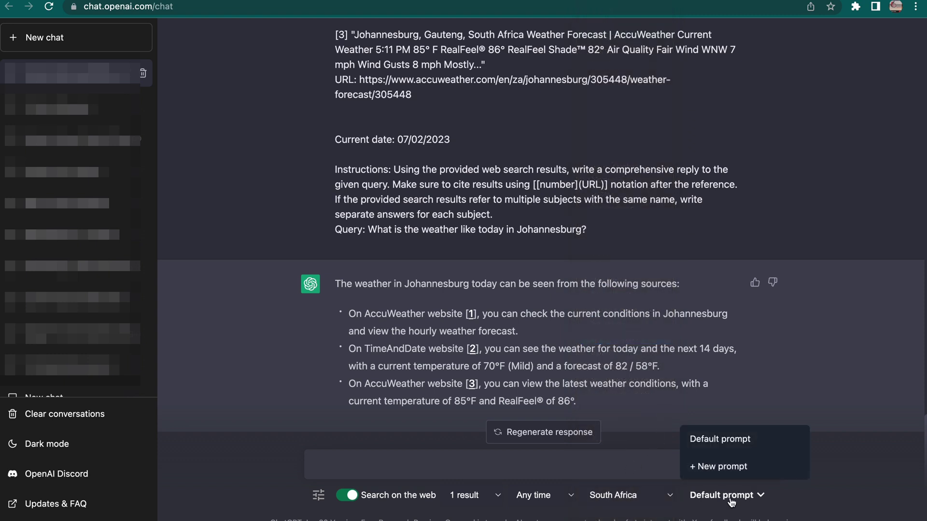